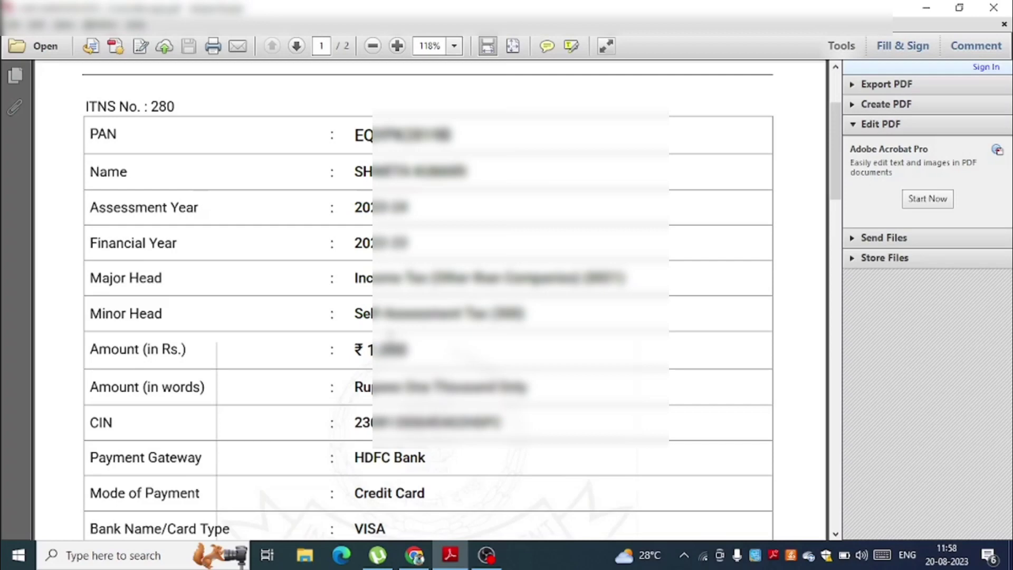
- Switch to the browser and review the challan correction time limits, the bank application format and the TRACES home page
{"action": "key", "text": "alt+Tab"}
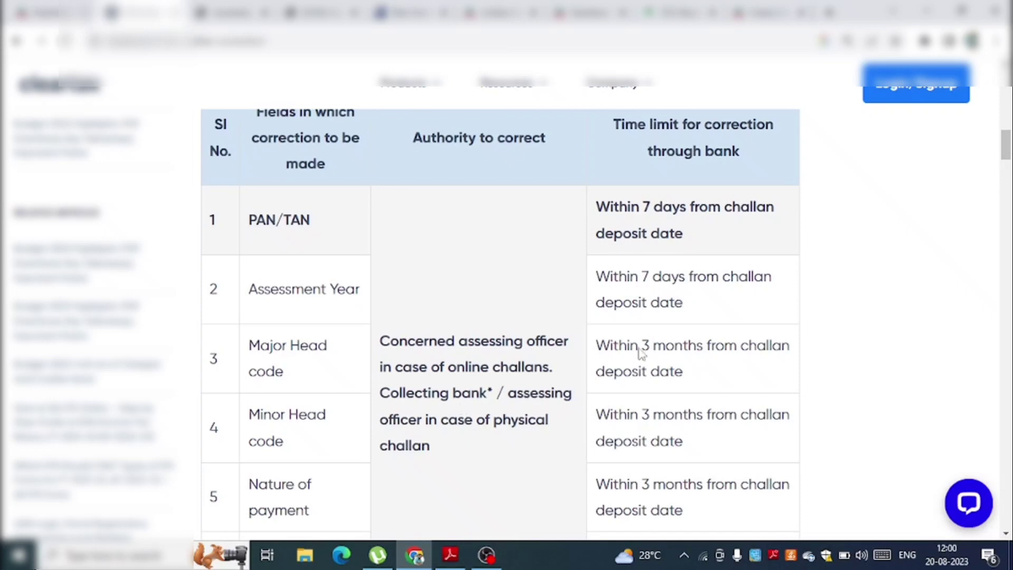
{"action": "scroll", "coordinate": [904, 241], "scroll_direction": "down", "scroll_amount": 15}
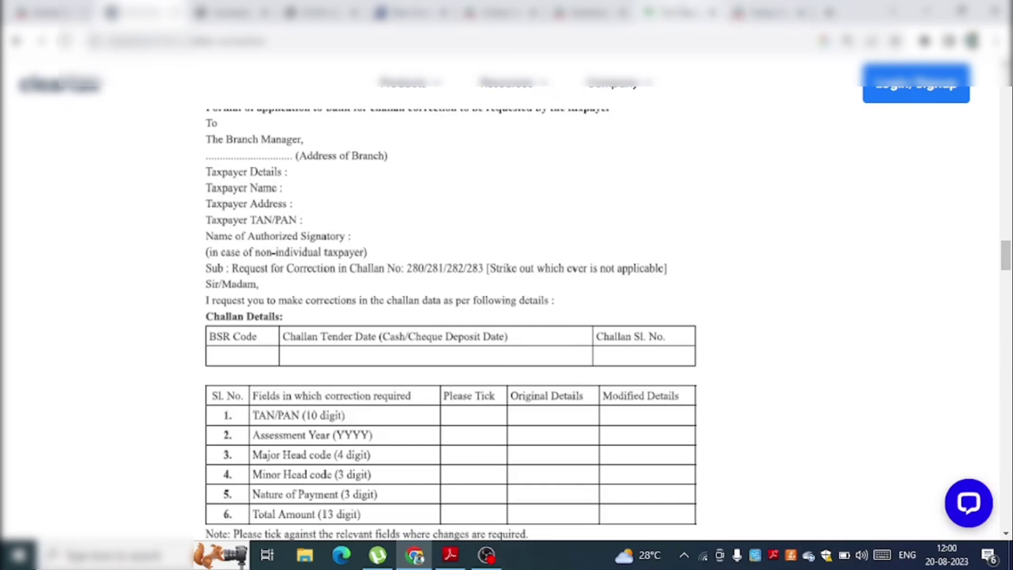
{"action": "left_click", "coordinate": [680, 12]}
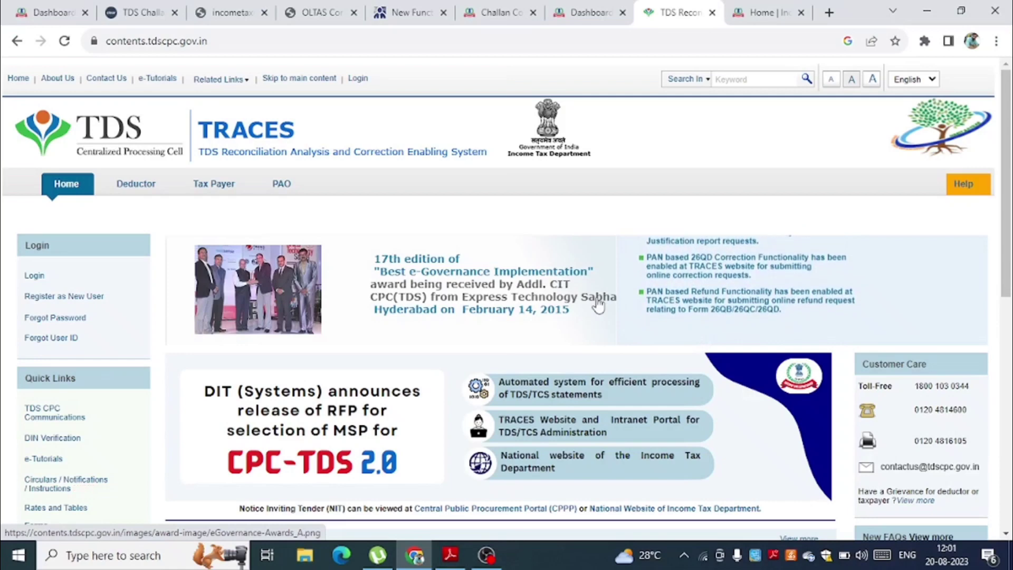
- Open the Challan Correction service on the income tax e-Filing portal and create a new correction request
{"action": "left_click", "coordinate": [51, 12]}
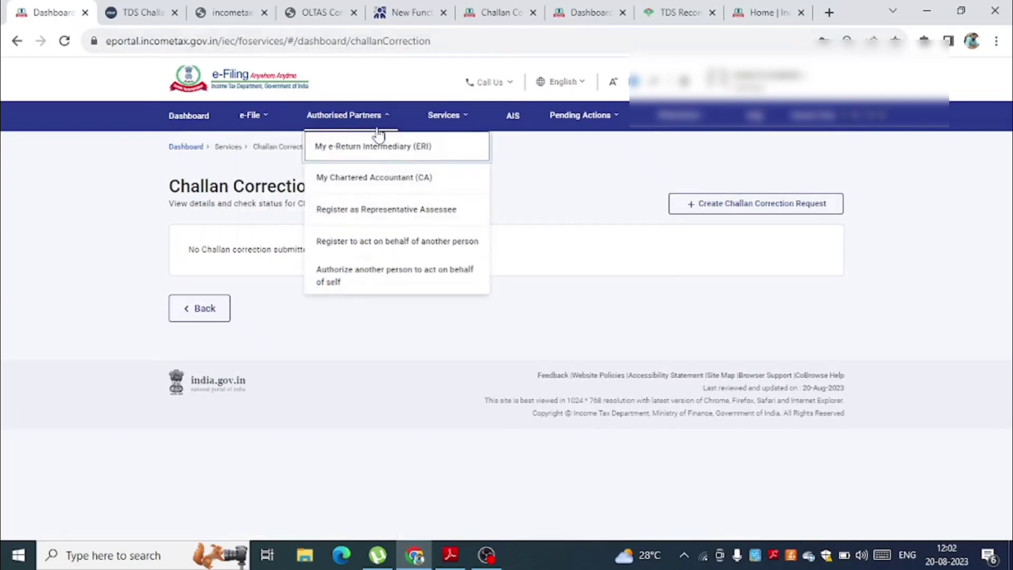
{"action": "mouse_move", "coordinate": [456, 123]}
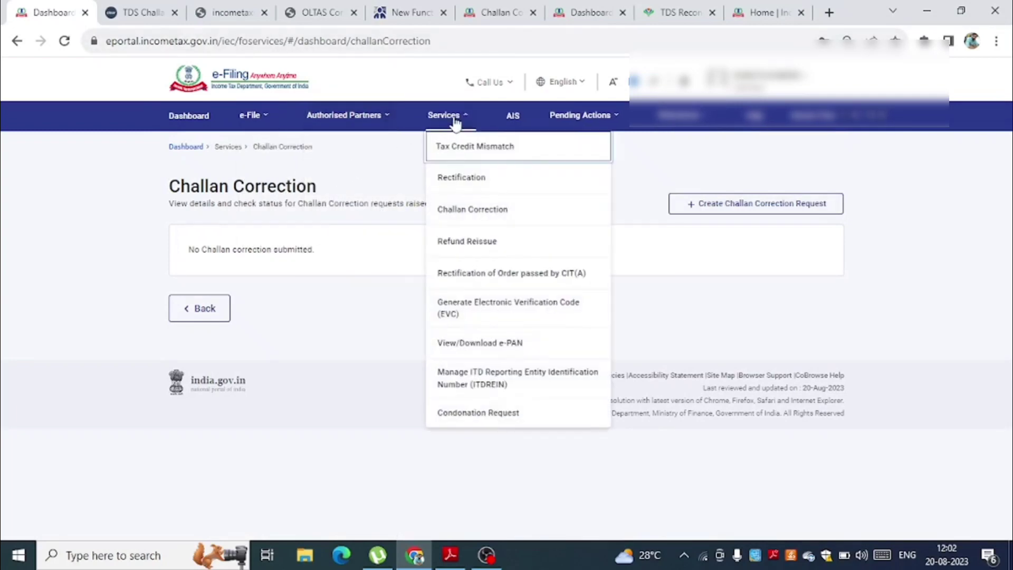
{"action": "left_click", "coordinate": [477, 210]}
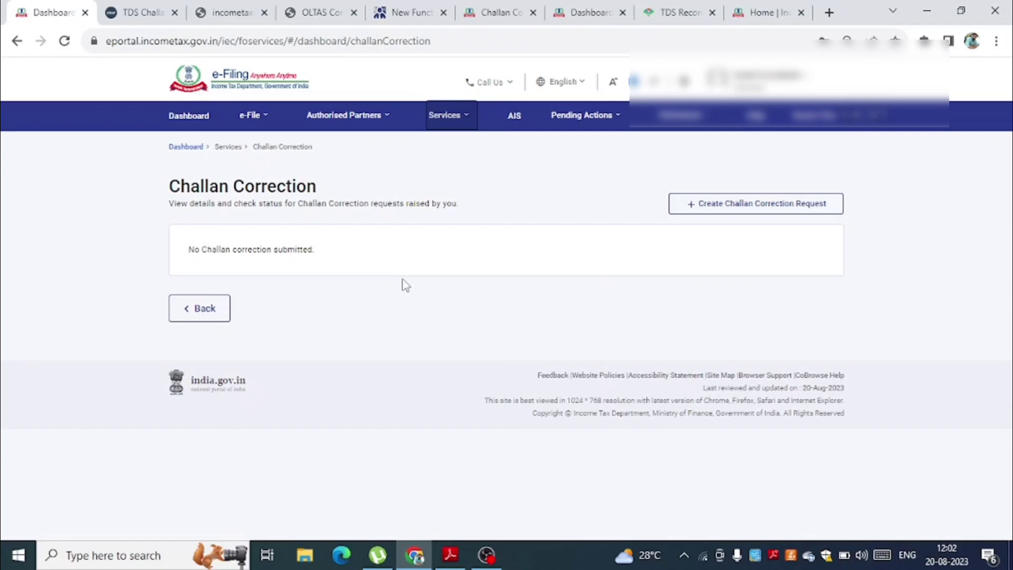
{"action": "left_click", "coordinate": [712, 209]}
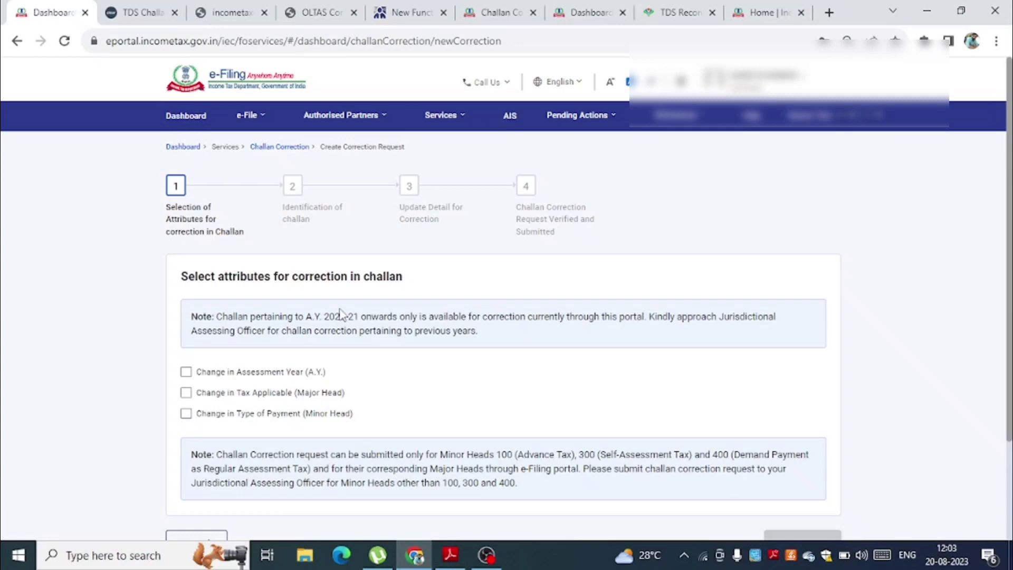
- Choose Change in Assessment Year (A.Y.) as the attribute for correction and proceed to challan identification
{"action": "left_click", "coordinate": [186, 371]}
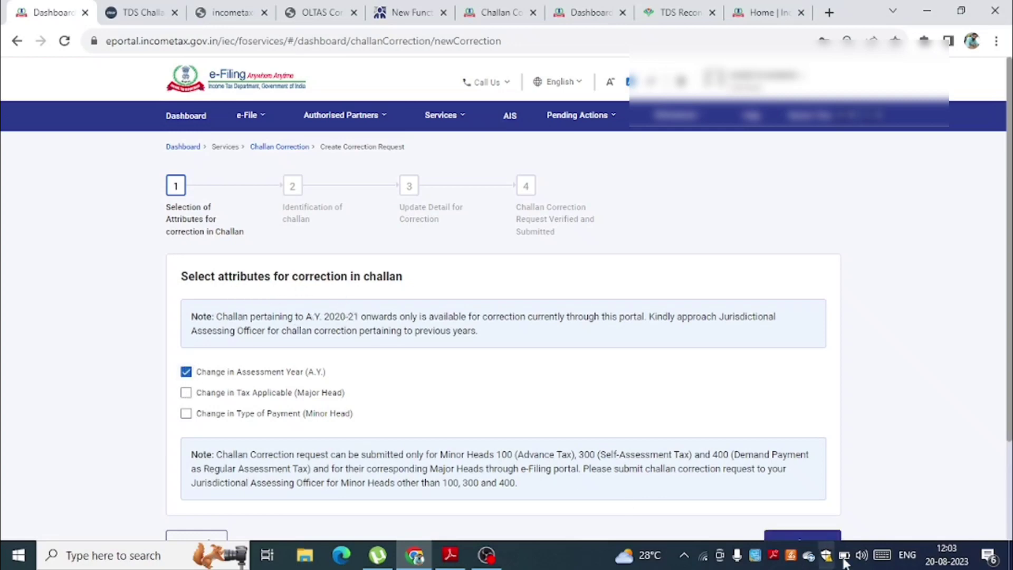
{"action": "scroll", "coordinate": [841, 439], "scroll_direction": "down", "scroll_amount": 2}
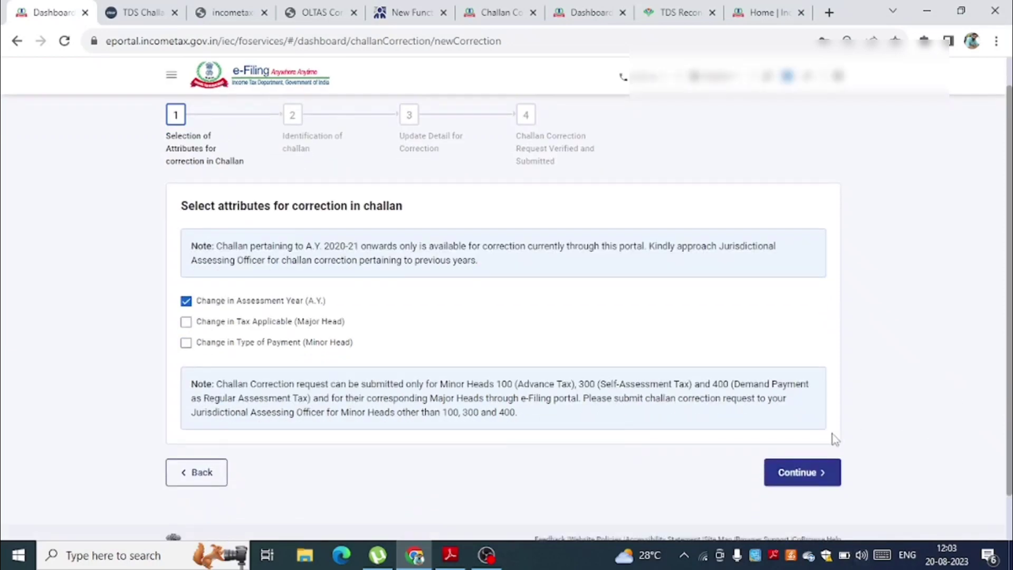
{"action": "left_click", "coordinate": [823, 476]}
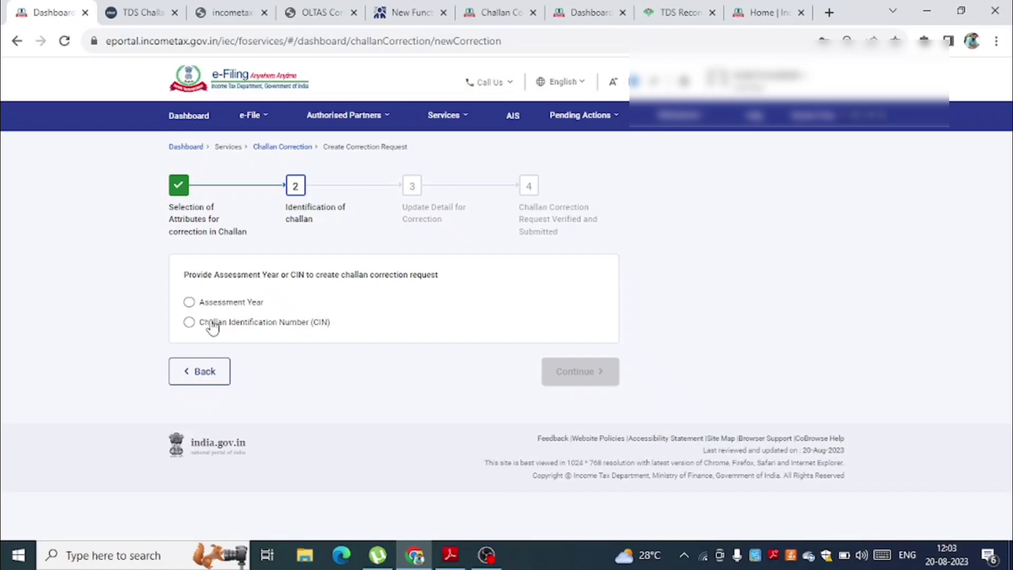
- Look up challans for assessment year 2023-24 and try to proceed with the listed challan for the assessment year correction
{"action": "left_click", "coordinate": [188, 302]}
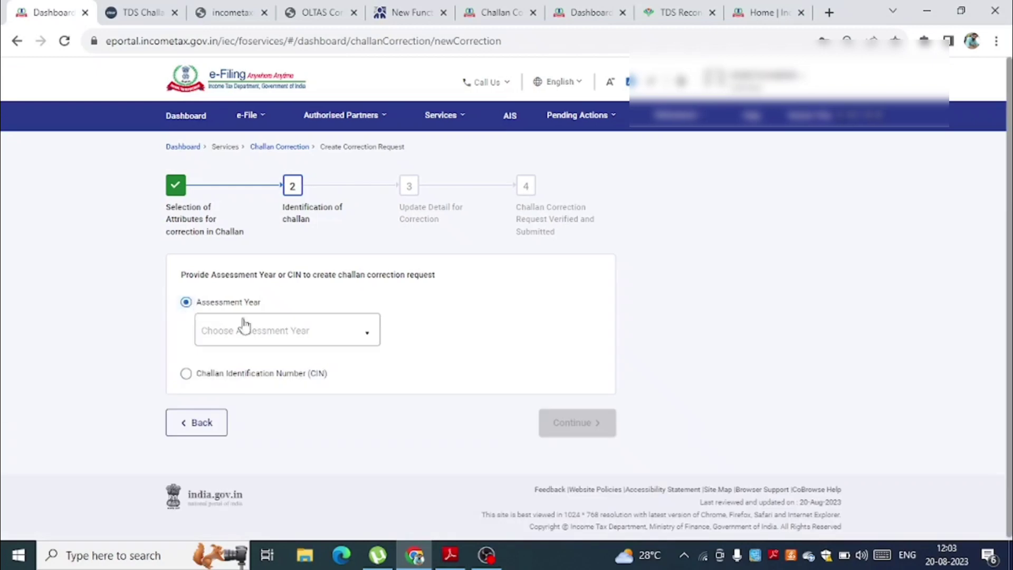
{"action": "left_click", "coordinate": [267, 341]}
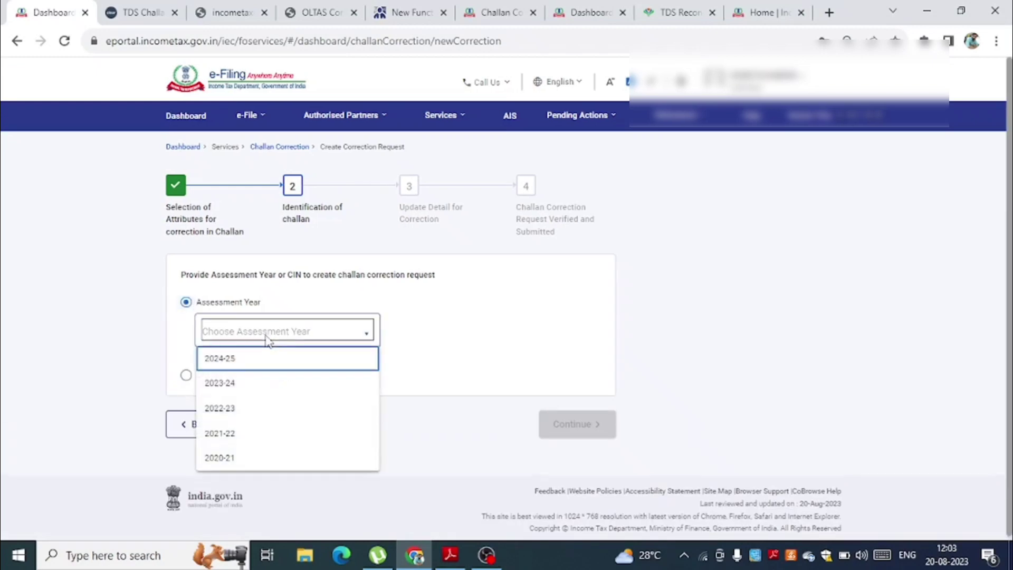
{"action": "left_click", "coordinate": [252, 387]}
{"action": "left_click", "coordinate": [576, 425]}
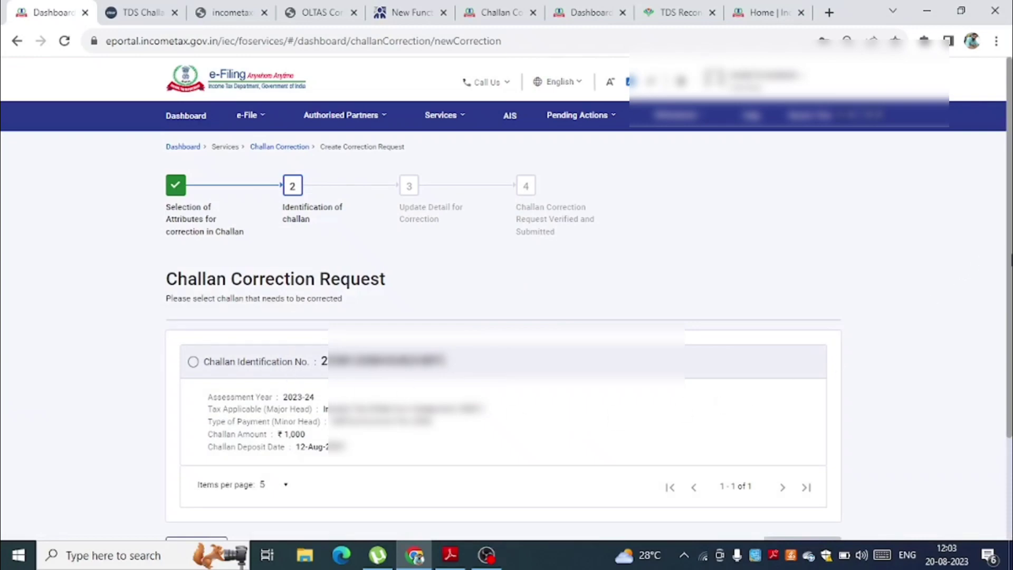
{"action": "left_click_drag", "start_coordinate": [1008, 279], "coordinate": [1008, 307]}
{"action": "left_click", "coordinate": [193, 272]}
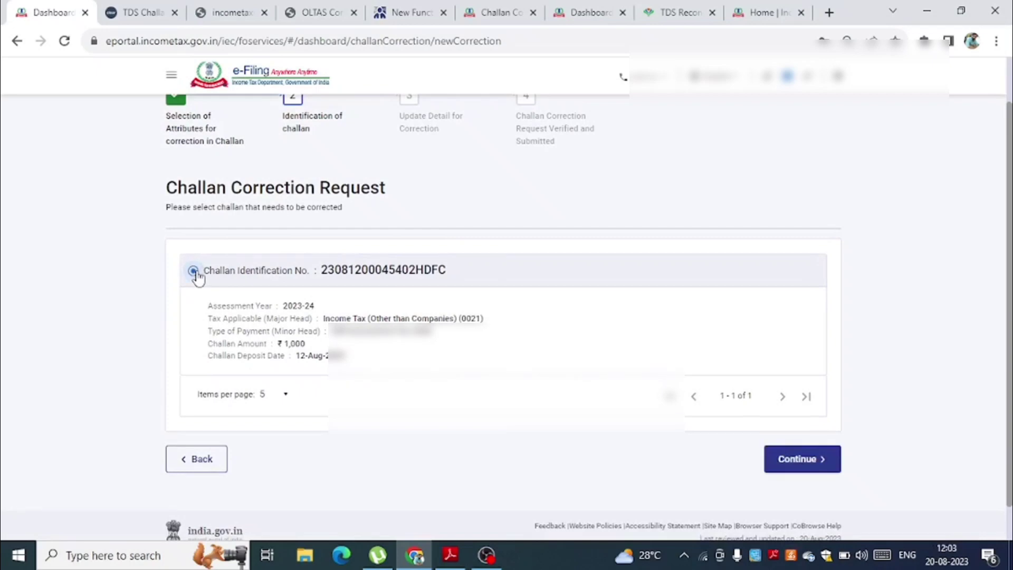
{"action": "left_click", "coordinate": [801, 462]}
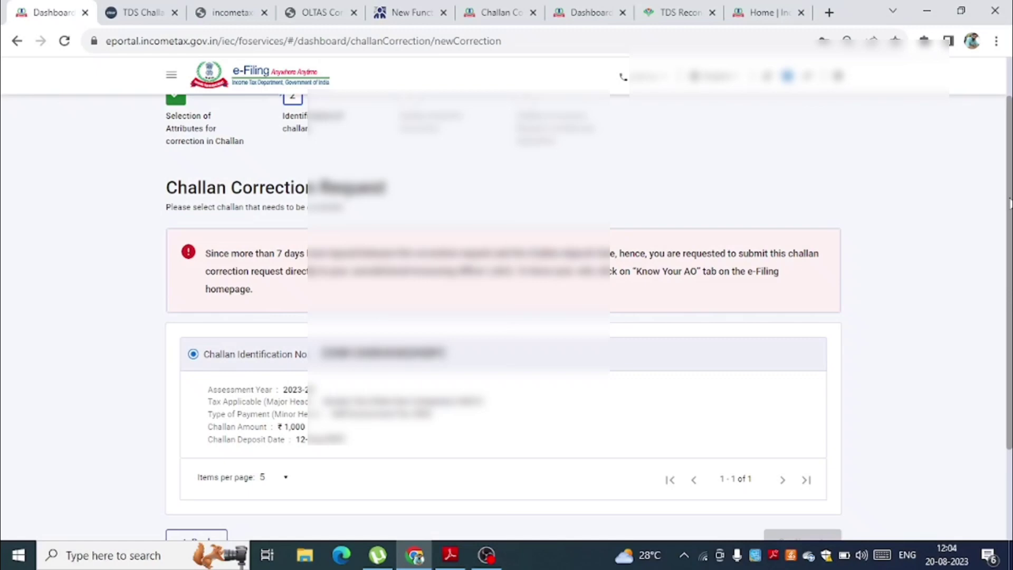
- Go back from the challan identification stage to the selection of attributes for correction
{"action": "left_click_drag", "start_coordinate": [1010, 203], "coordinate": [997, 264]}
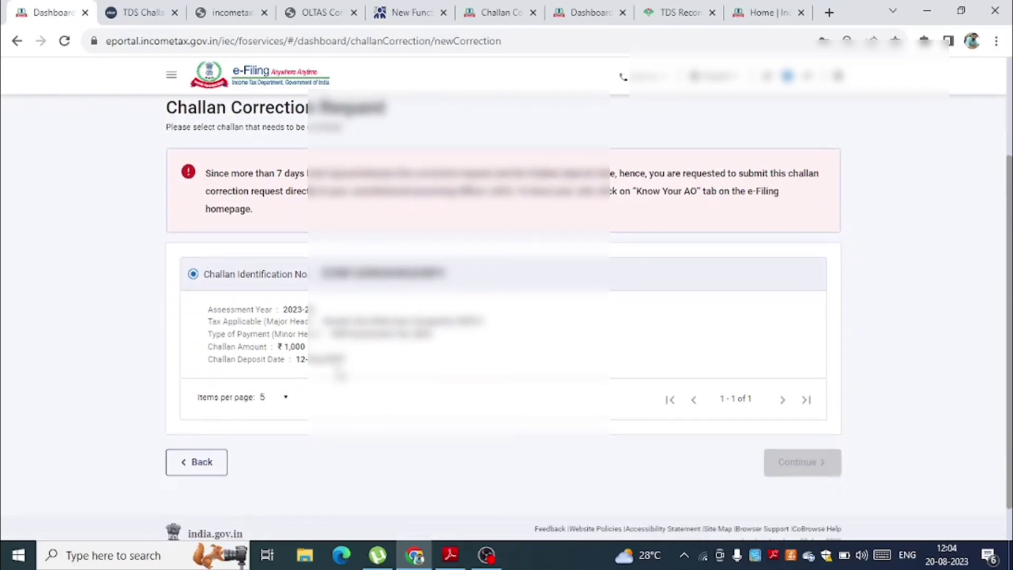
{"action": "left_click", "coordinate": [199, 464]}
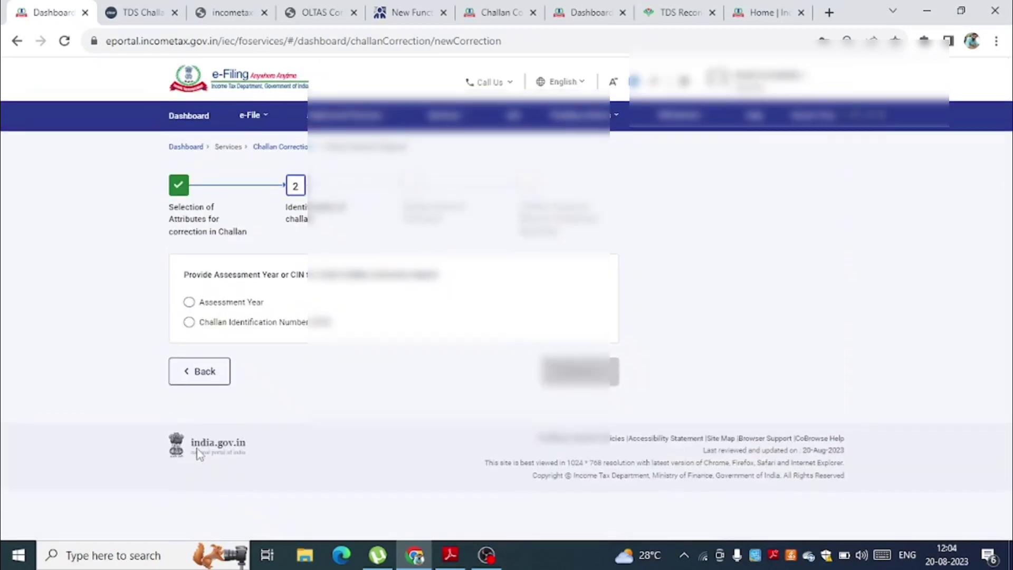
{"action": "left_click", "coordinate": [202, 369]}
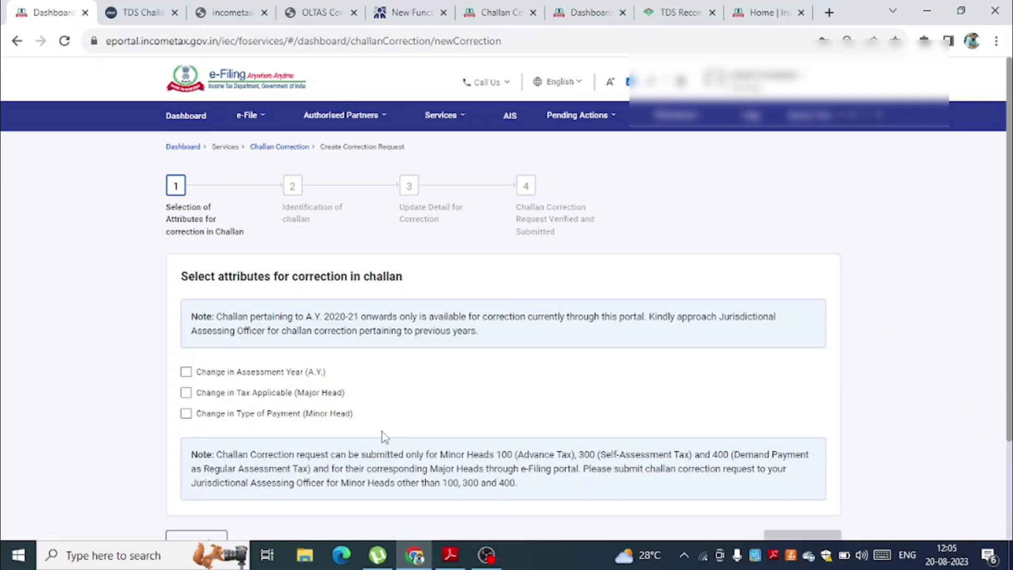
- Choose Change in Tax Applicable (Major Head) and Change in Type of Payment (Minor Head) as the correction attributes and continue
{"action": "left_click", "coordinate": [186, 393]}
{"action": "left_click", "coordinate": [187, 414]}
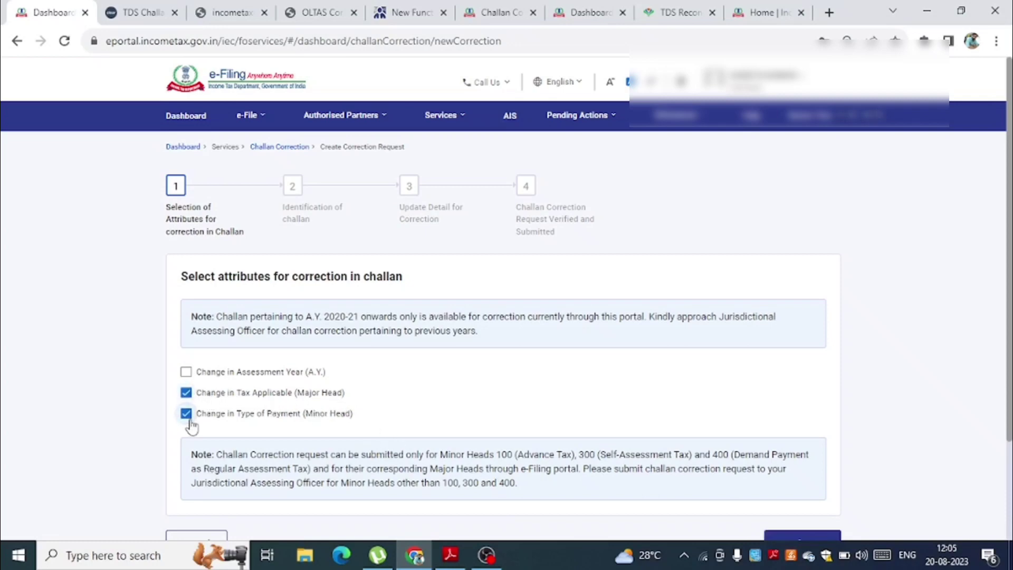
{"action": "left_click", "coordinate": [791, 535]}
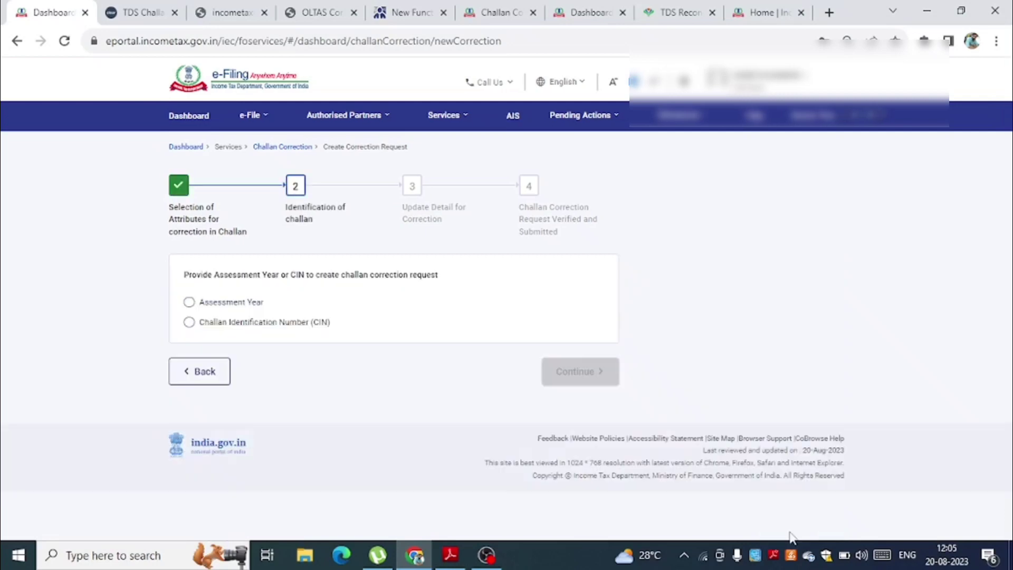
- Identify the challan by assessment year 2023-24, select the listed ₹1,000 challan and proceed to updating its details
{"action": "left_click", "coordinate": [188, 301]}
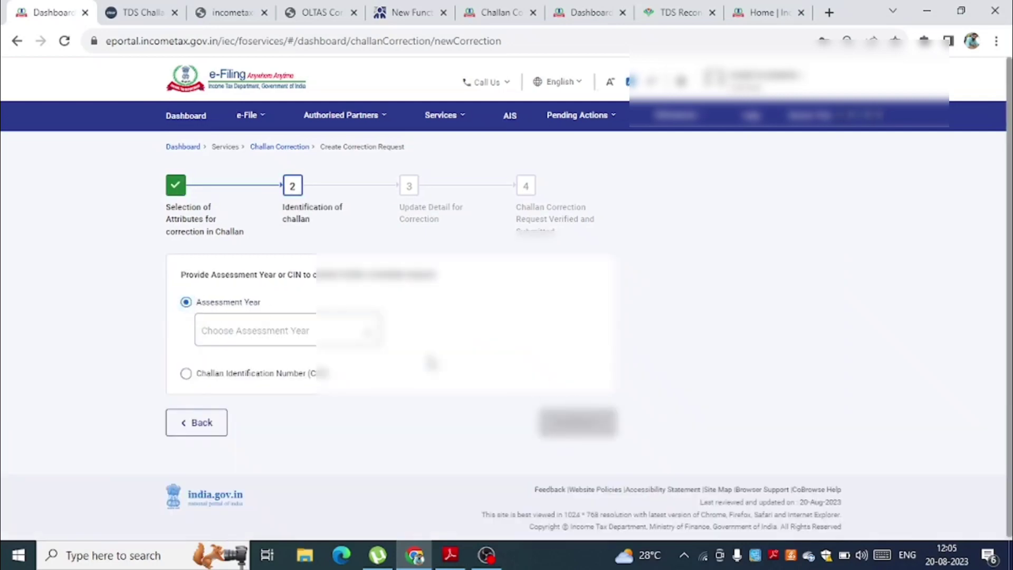
{"action": "left_click", "coordinate": [577, 422]}
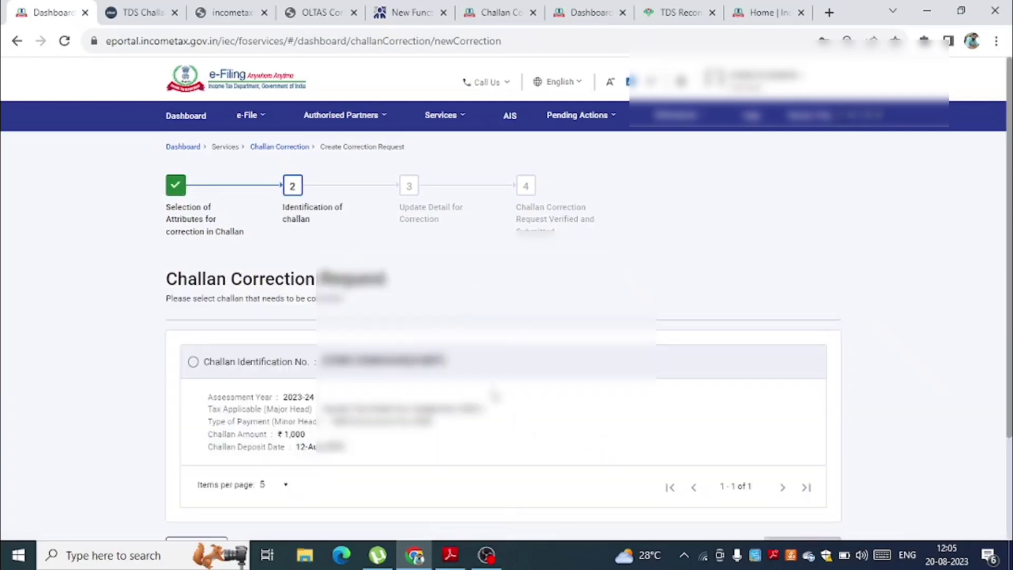
{"action": "scroll", "coordinate": [1001, 405], "scroll_direction": "down", "scroll_amount": 1}
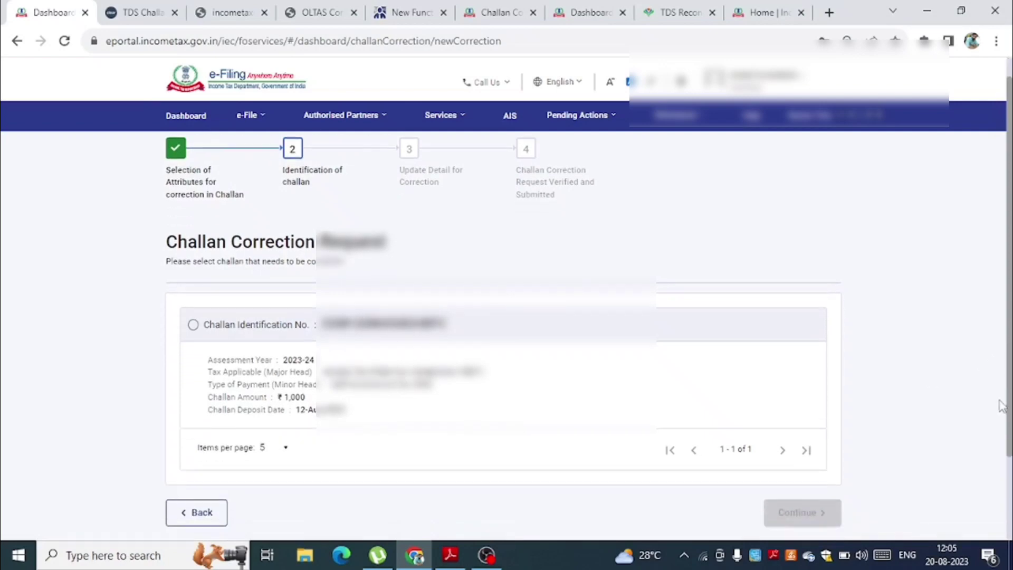
{"action": "scroll", "coordinate": [1001, 405], "scroll_direction": "down", "scroll_amount": 2}
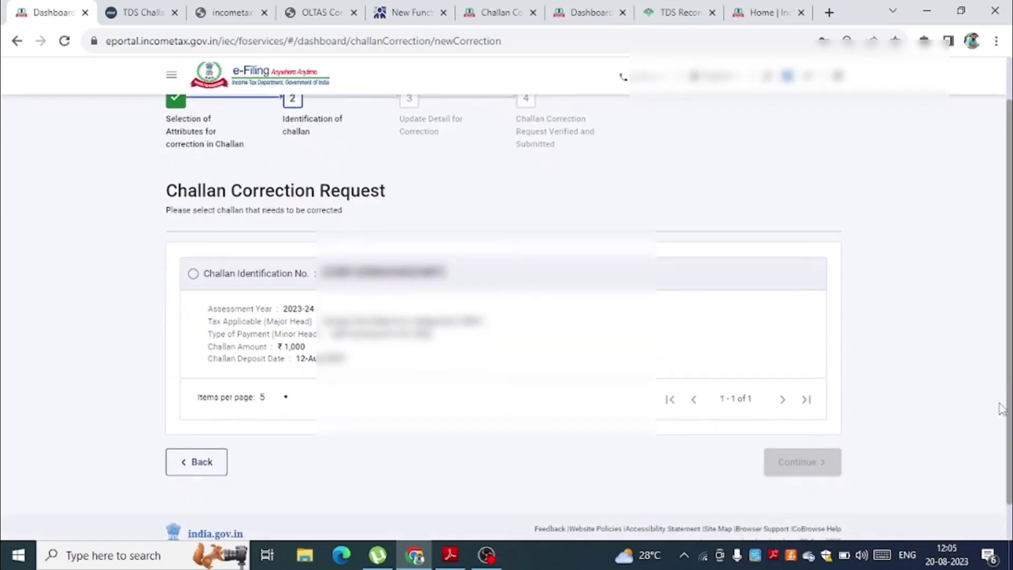
{"action": "left_click", "coordinate": [193, 274]}
{"action": "left_click", "coordinate": [803, 472]}
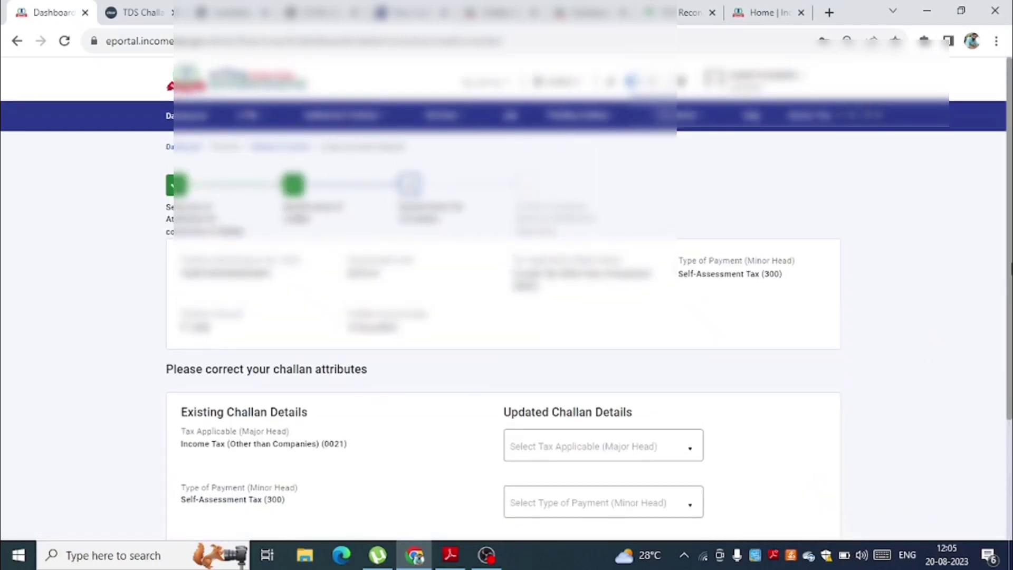
- Set the updated major head to Wealth Tax (0032) and the minor head to Outstanding Demand (Regular Assessment Tax) (400)
{"action": "left_click_drag", "start_coordinate": [1009, 269], "coordinate": [1009, 341]}
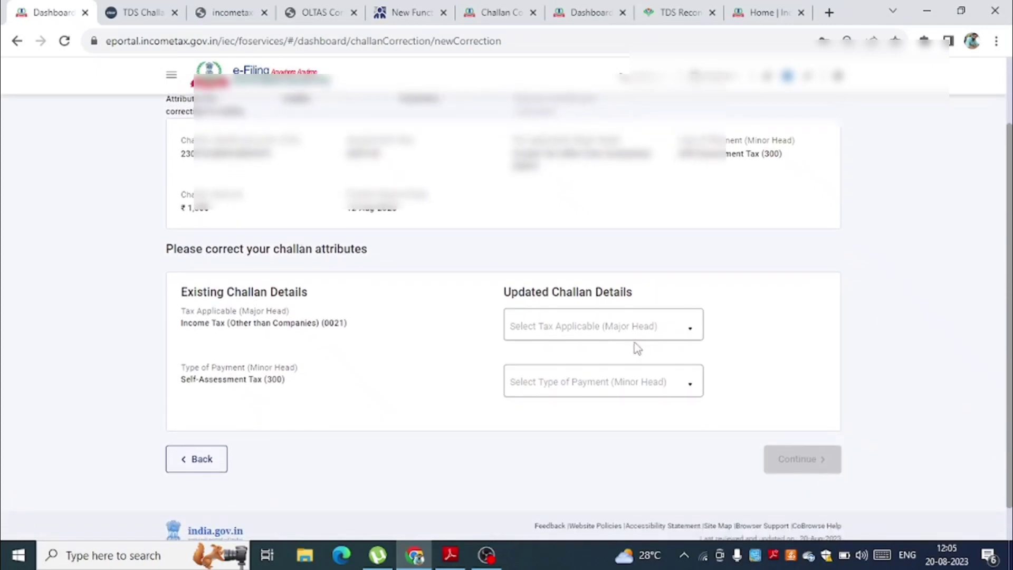
{"action": "left_click", "coordinate": [645, 327]}
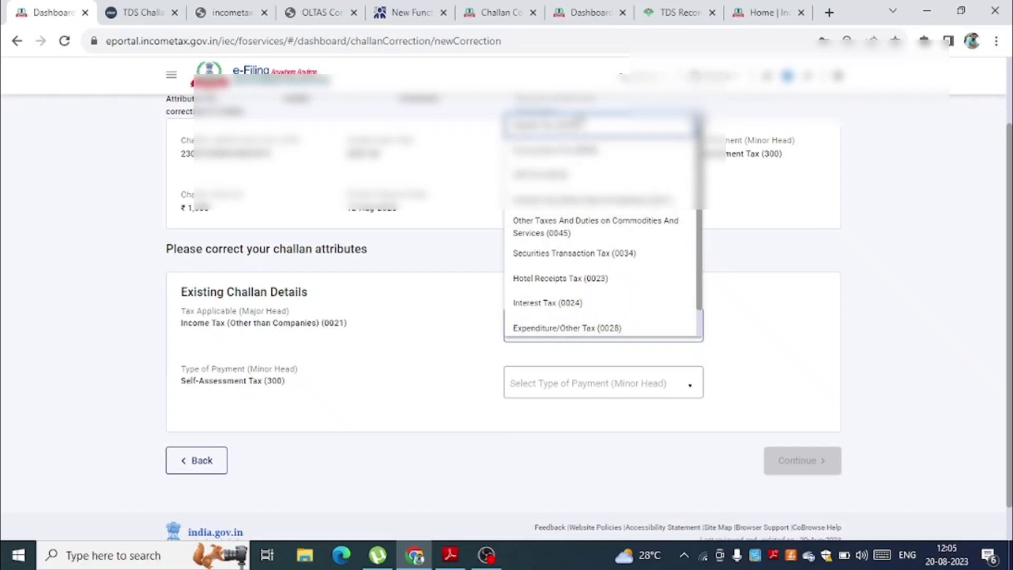
{"action": "left_click", "coordinate": [555, 137]}
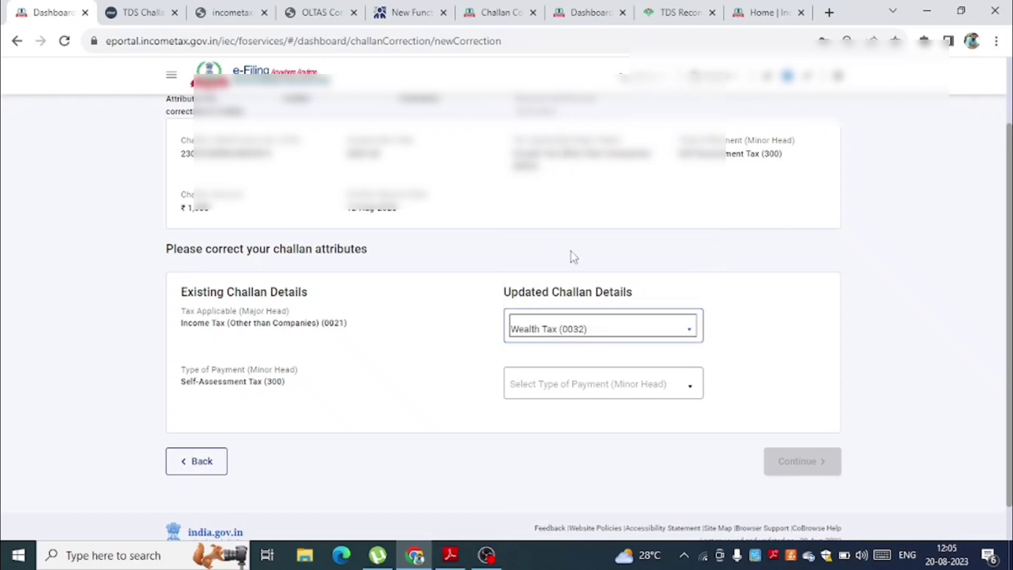
{"action": "left_click", "coordinate": [575, 389]}
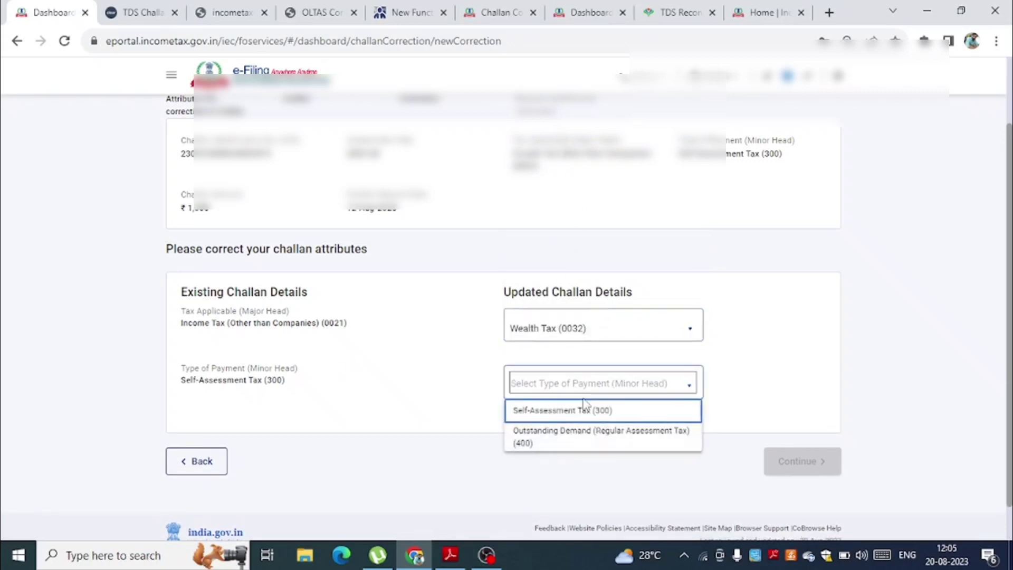
{"action": "left_click", "coordinate": [575, 438]}
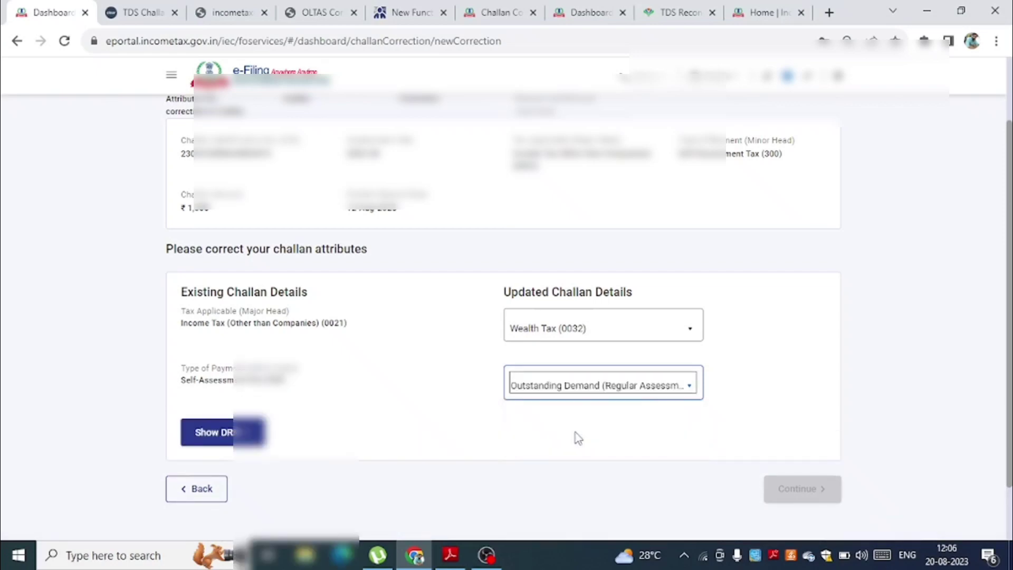
- List the demand reference numbers and select the demand of 1000 dated 12-Aug-2023
{"action": "left_click", "coordinate": [228, 431]}
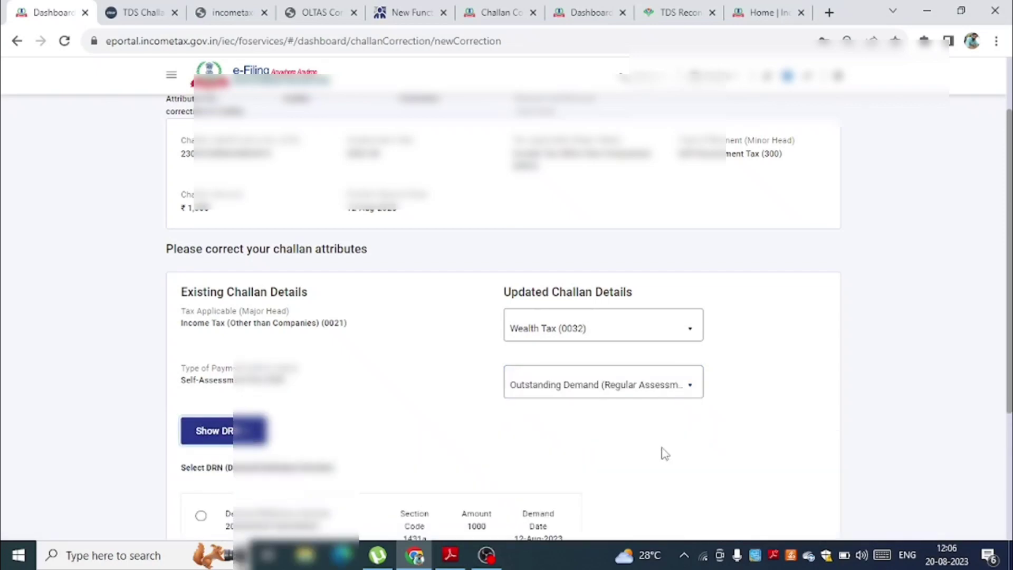
{"action": "left_click_drag", "start_coordinate": [1008, 276], "coordinate": [1006, 359]}
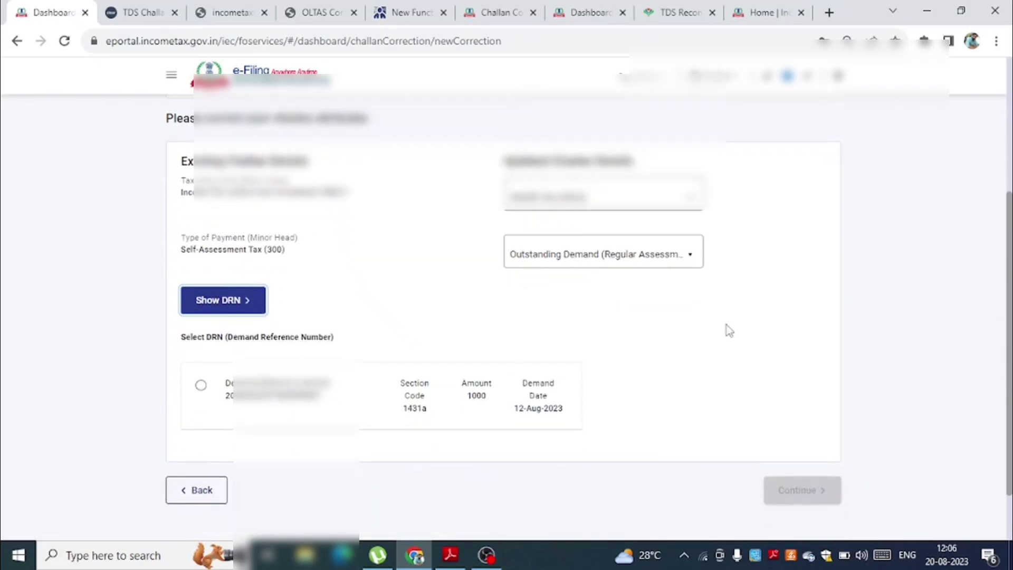
{"action": "left_click", "coordinate": [200, 386]}
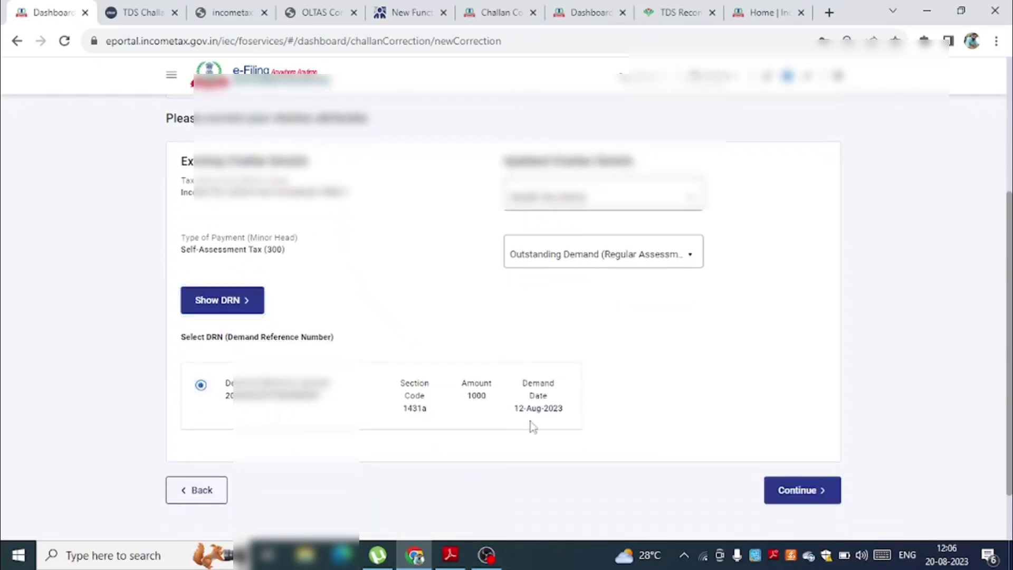
- Continue to the summary of the challan correction and reopen the request for editing
{"action": "left_click", "coordinate": [814, 500]}
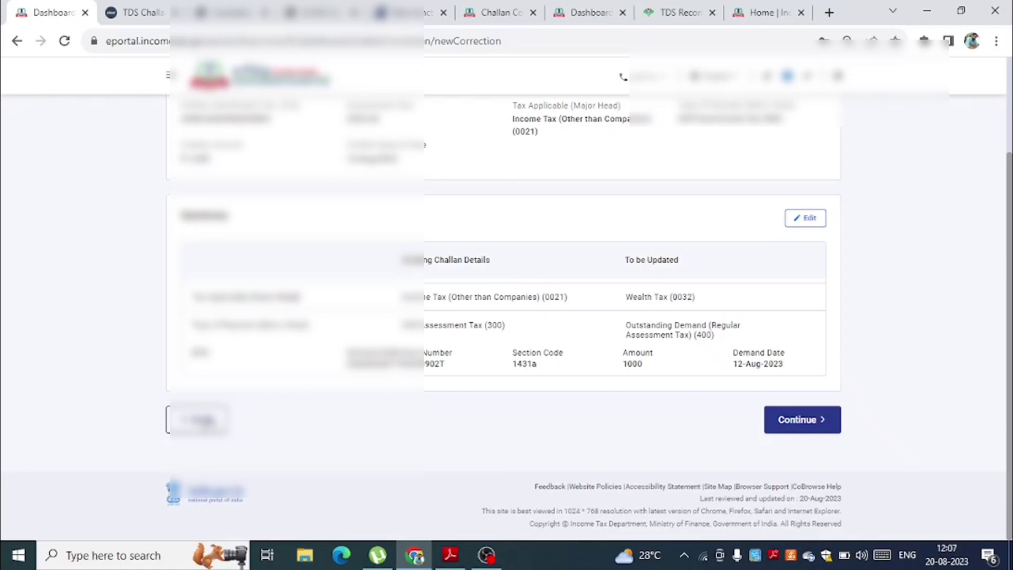
{"action": "left_click", "coordinate": [807, 221]}
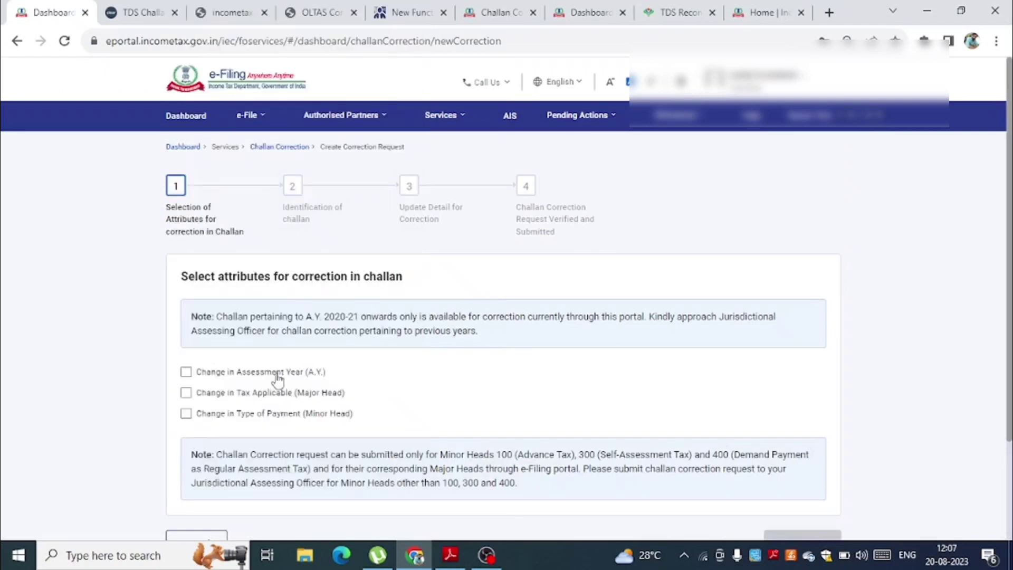
- Choose only Change in Type of Payment (Minor Head) for correction and proceed with the listed challan to updating its details
{"action": "left_click", "coordinate": [185, 415]}
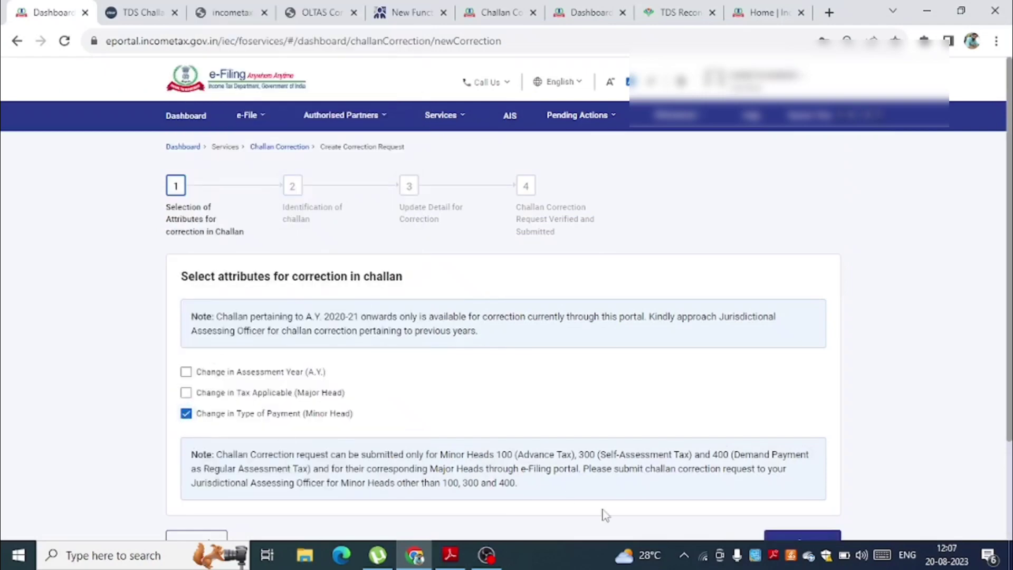
{"action": "left_click", "coordinate": [802, 536]}
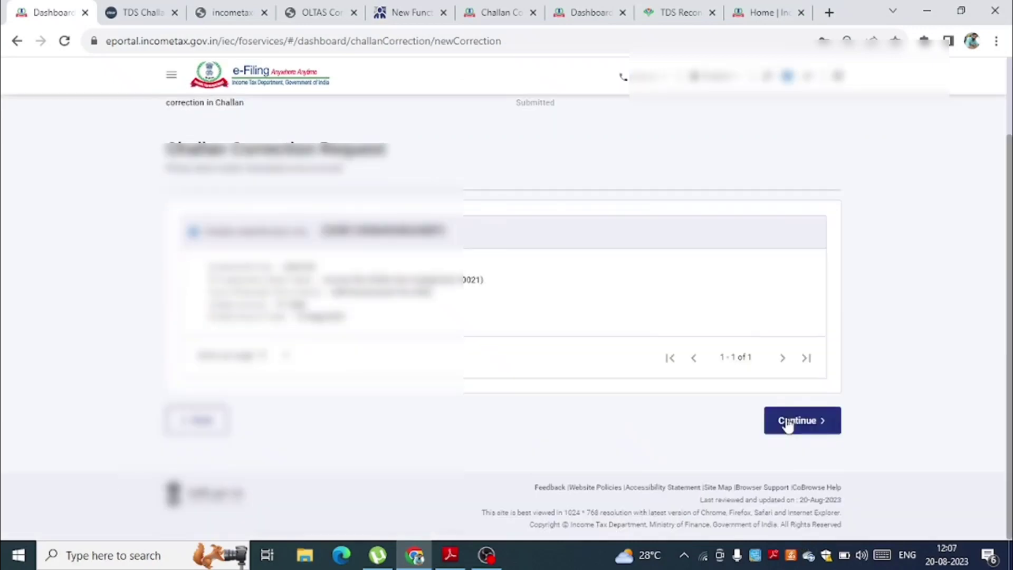
{"action": "left_click", "coordinate": [789, 422]}
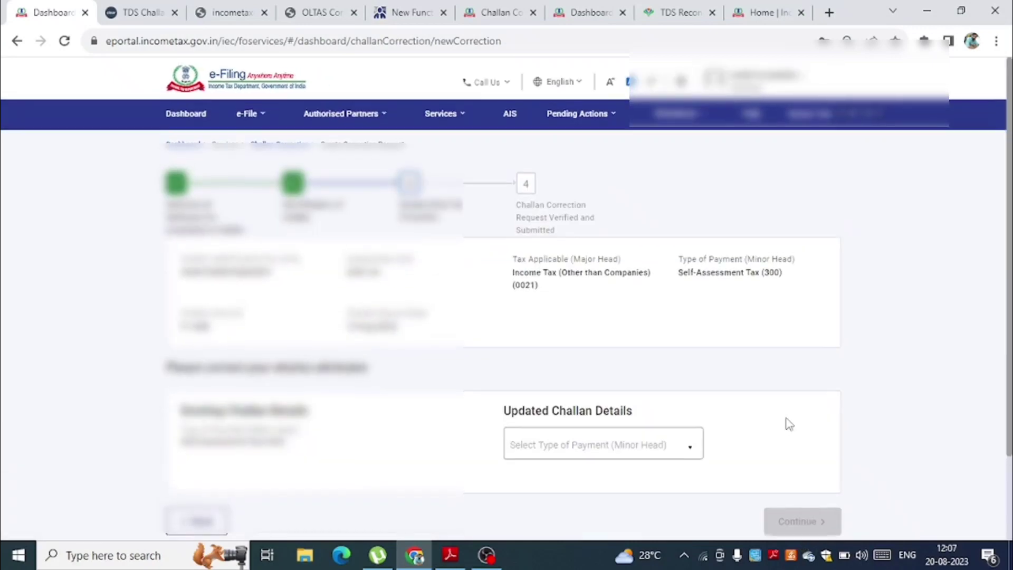
- Set the minor head to Outstanding Demand (Regular Assessment Tax) (400) with the 12-Aug-2023 demand of 1000, and continue past the summary to e-verification
{"action": "left_click", "coordinate": [637, 457]}
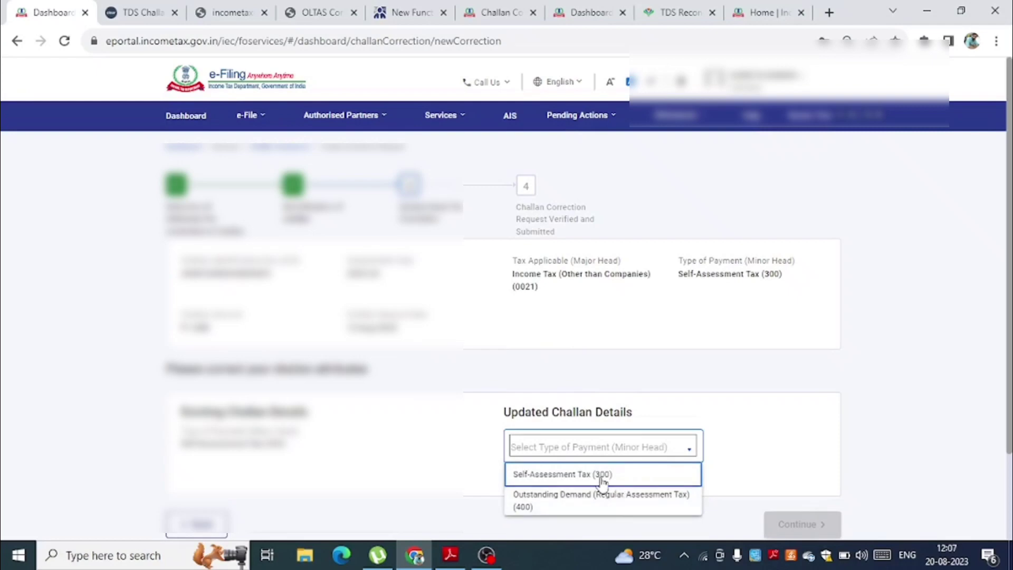
{"action": "left_click", "coordinate": [584, 499]}
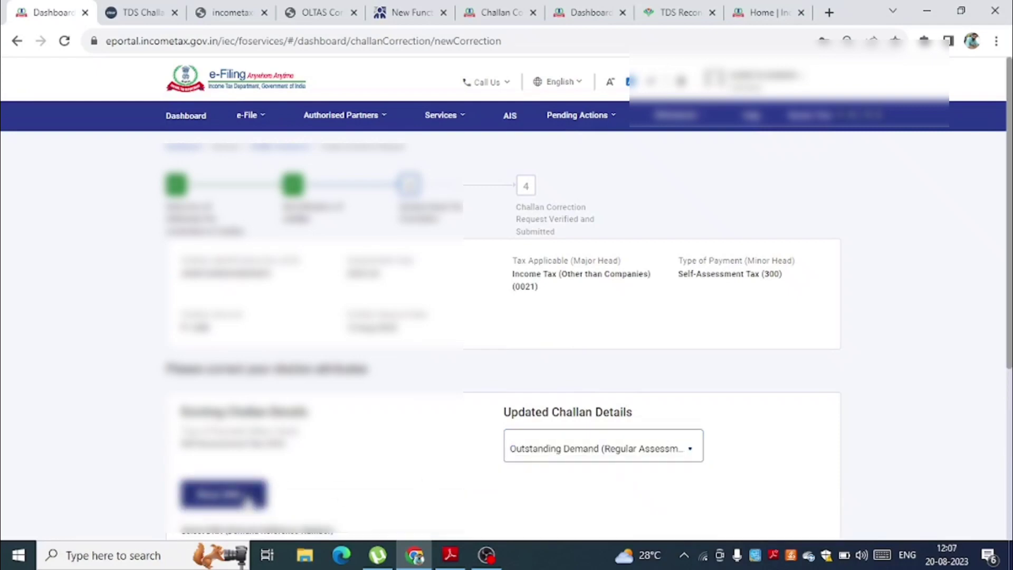
{"action": "scroll", "coordinate": [520, 409], "scroll_direction": "down", "scroll_amount": 3}
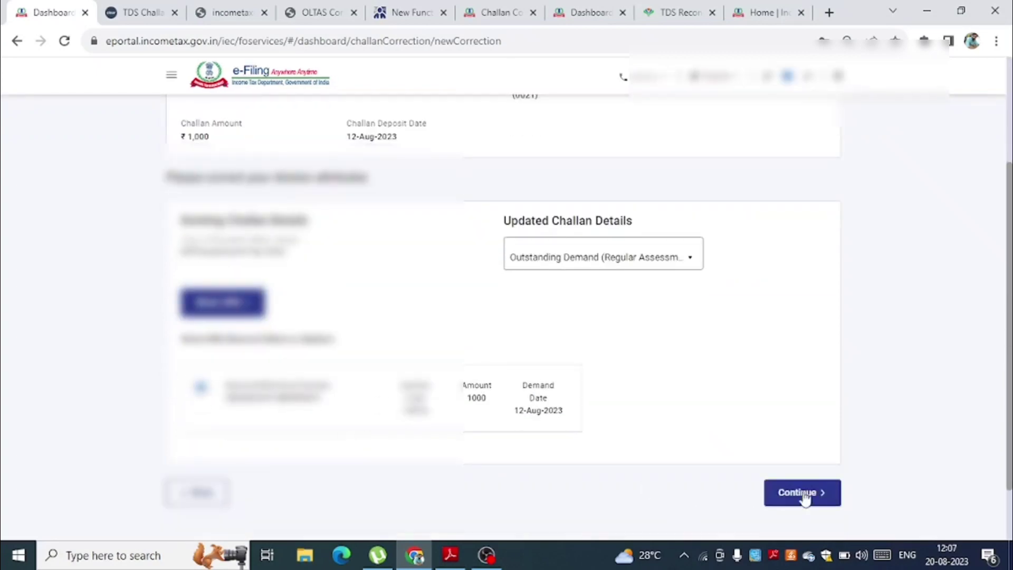
{"action": "left_click", "coordinate": [823, 498]}
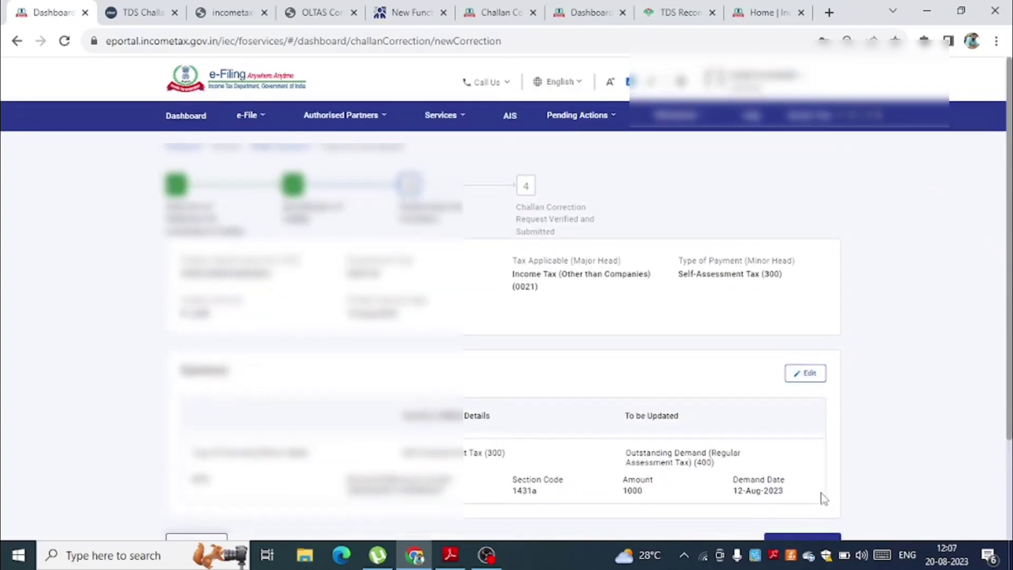
{"action": "scroll", "coordinate": [813, 475], "scroll_direction": "down", "scroll_amount": 2}
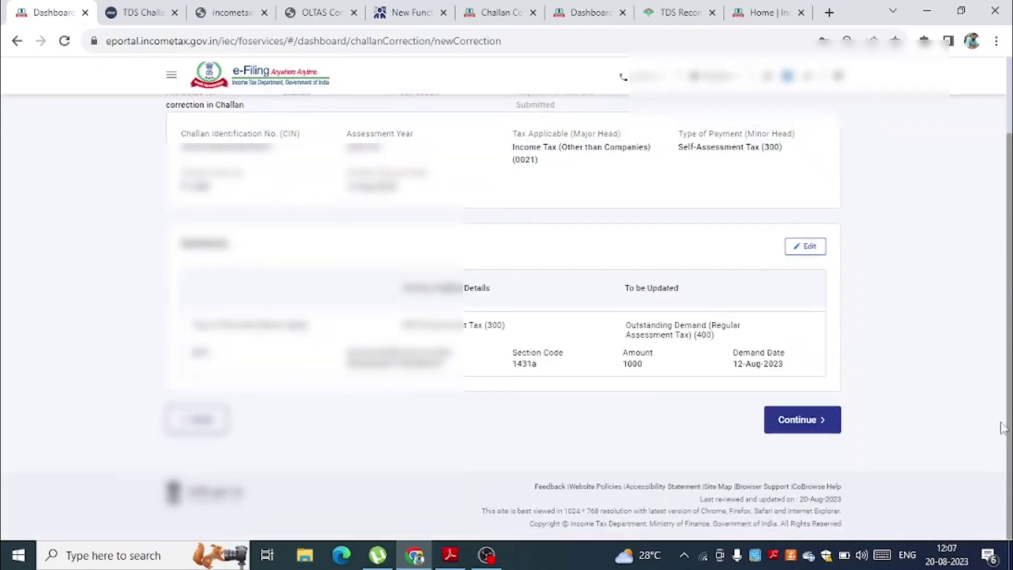
{"action": "left_click", "coordinate": [788, 422]}
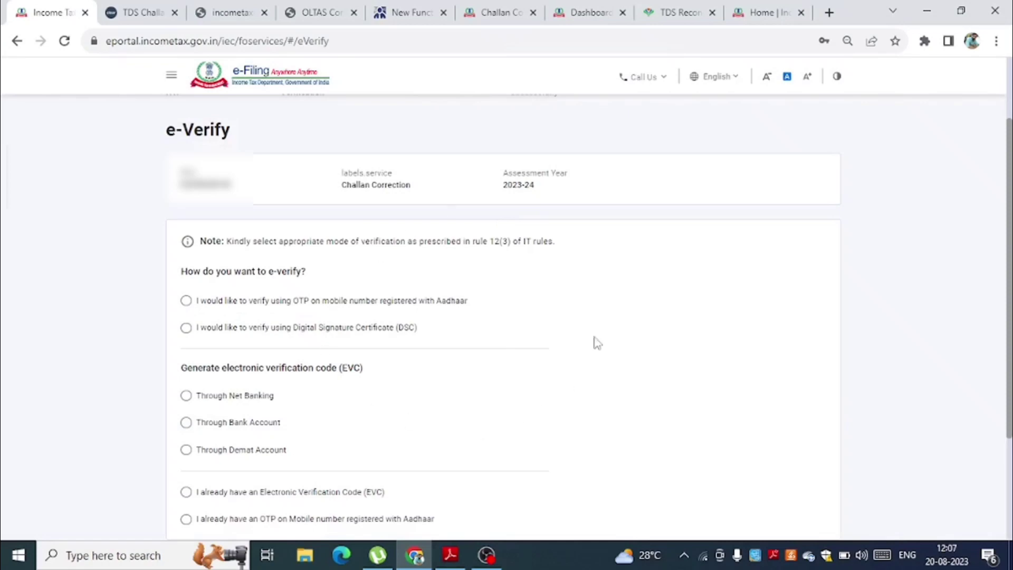
- Choose e-verification by OTP on the Aadhaar-registered mobile number, agree to validate the Aadhaar details and generate the Aadhaar OTP
{"action": "left_click", "coordinate": [256, 303]}
{"action": "scroll", "coordinate": [794, 359], "scroll_direction": "down", "scroll_amount": 3}
{"action": "left_click", "coordinate": [785, 421]}
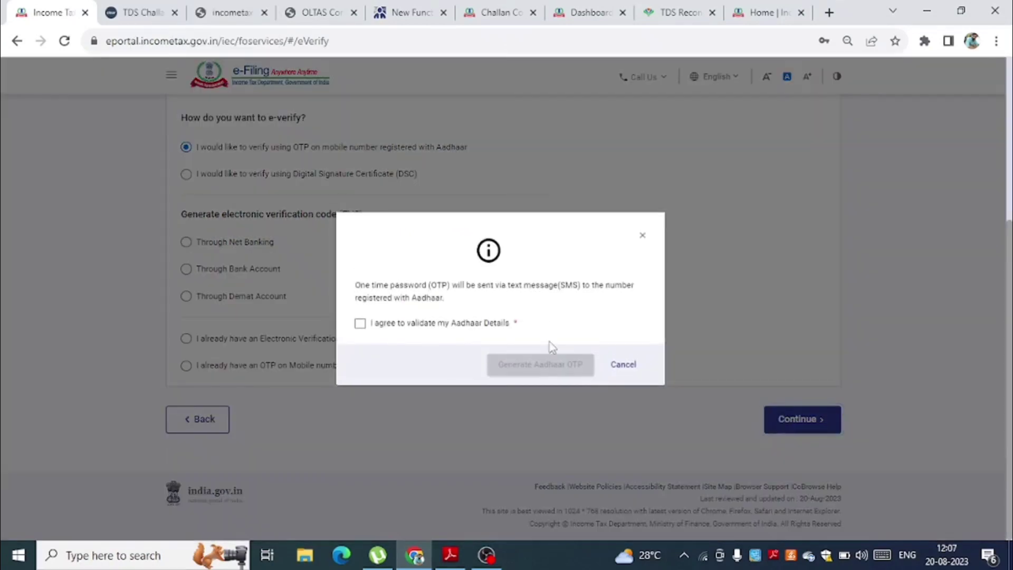
{"action": "left_click", "coordinate": [434, 324]}
{"action": "left_click", "coordinate": [521, 372]}
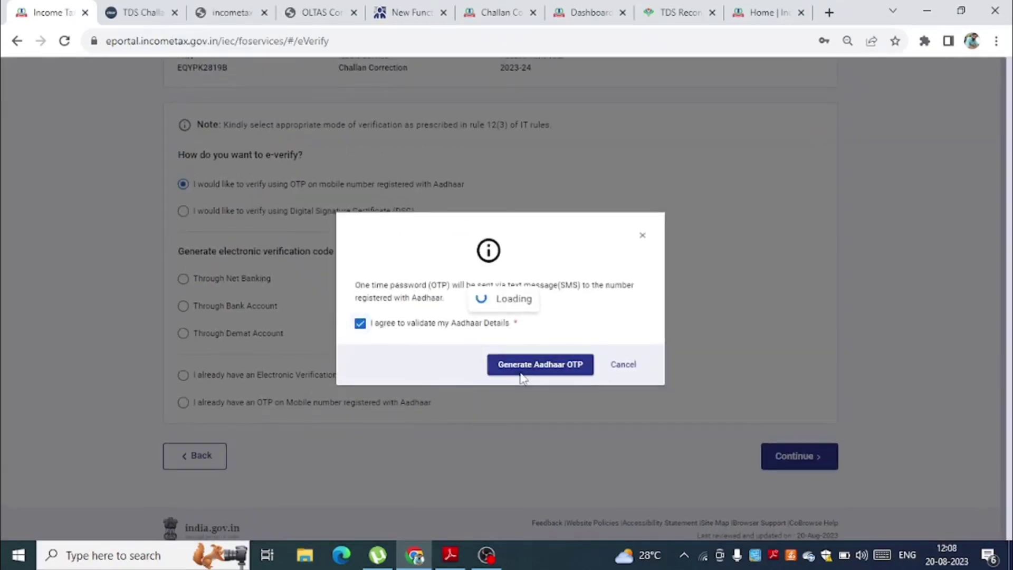